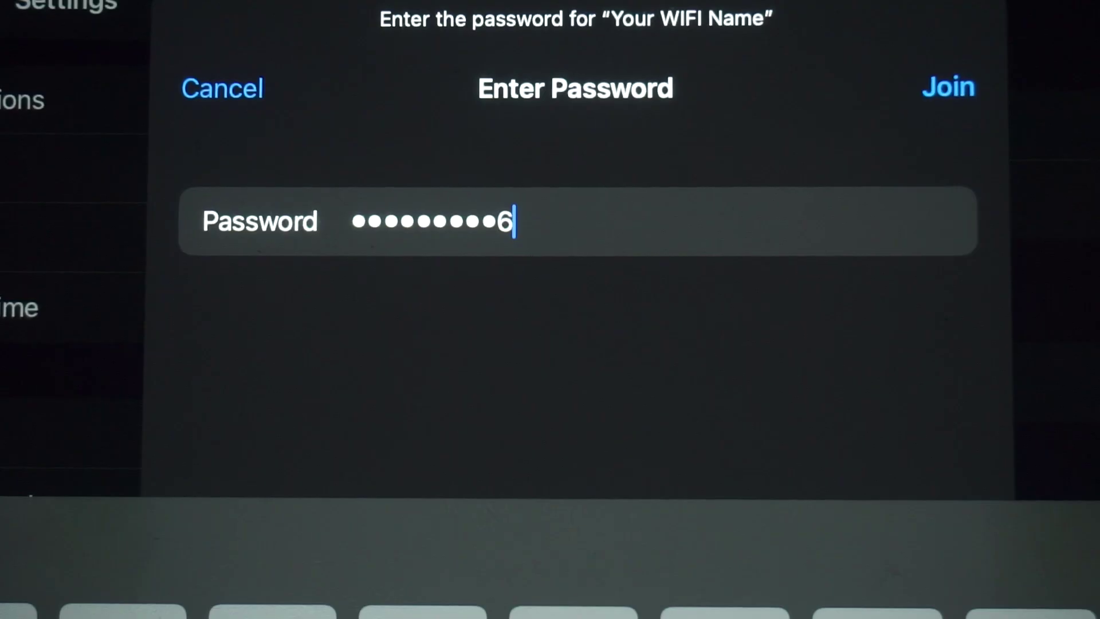
- Join the 'Your WIFI Name' network using the password from the router label
{"action": "left_click", "coordinate": [948, 87]}
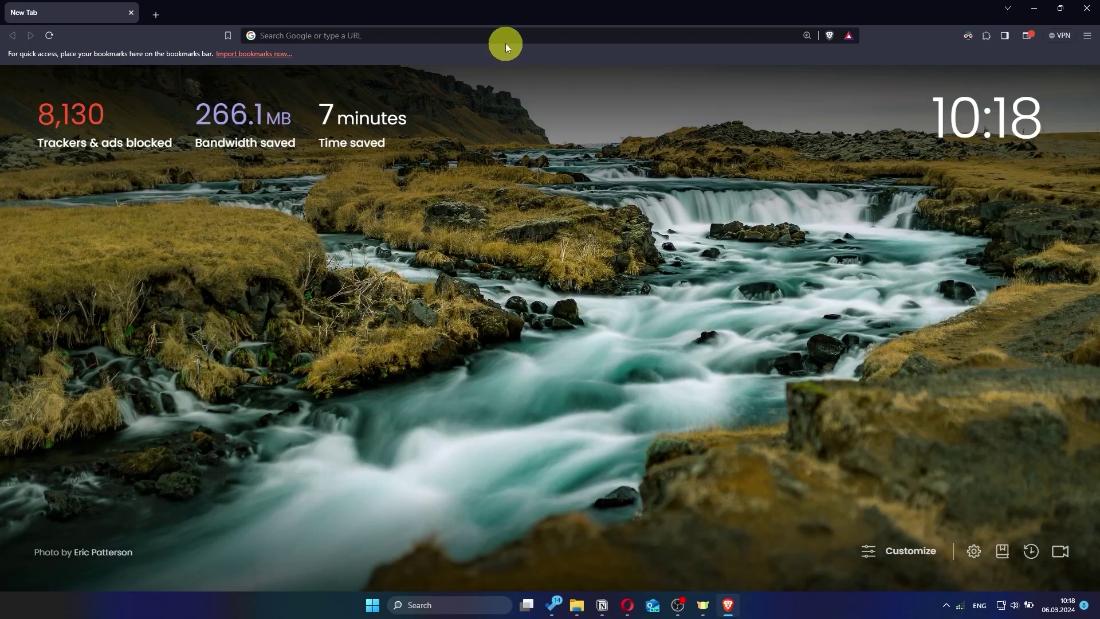
- Load asusrouter.com from Brave's address bar
{"action": "left_click", "coordinate": [506, 43]}
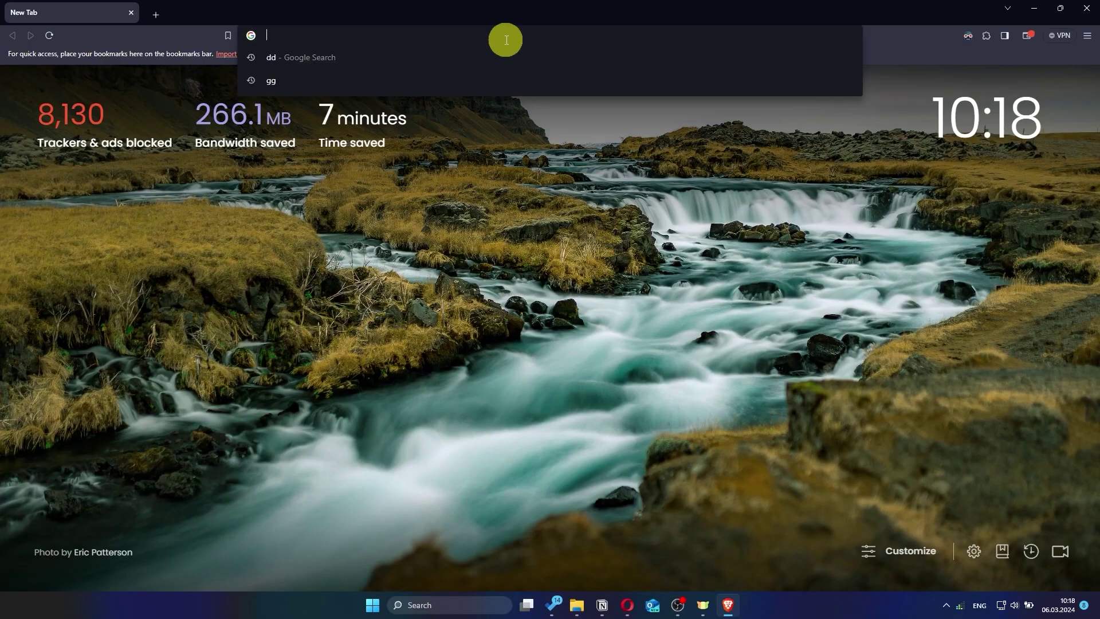
{"action": "type", "text": "as"}
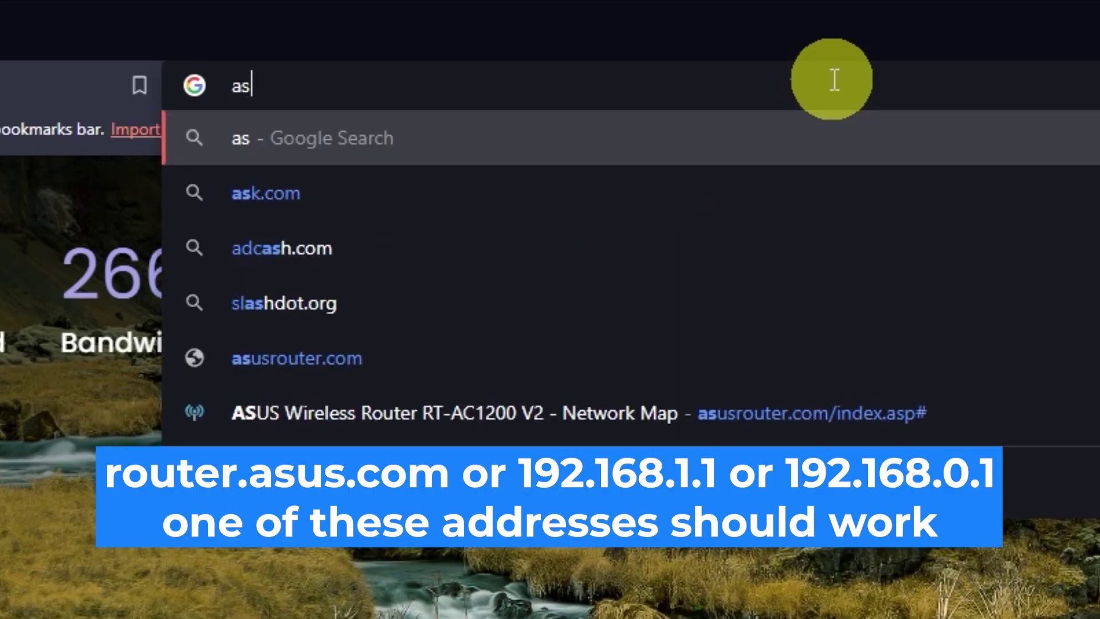
{"action": "type", "text": "usrouter.com"}
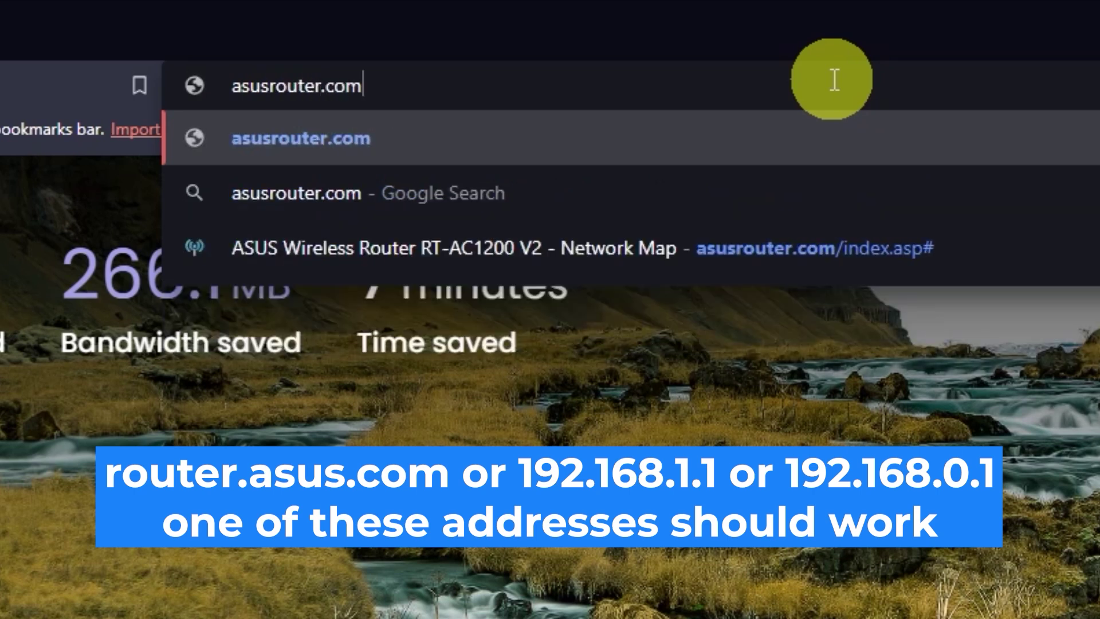
{"action": "key", "text": "Return"}
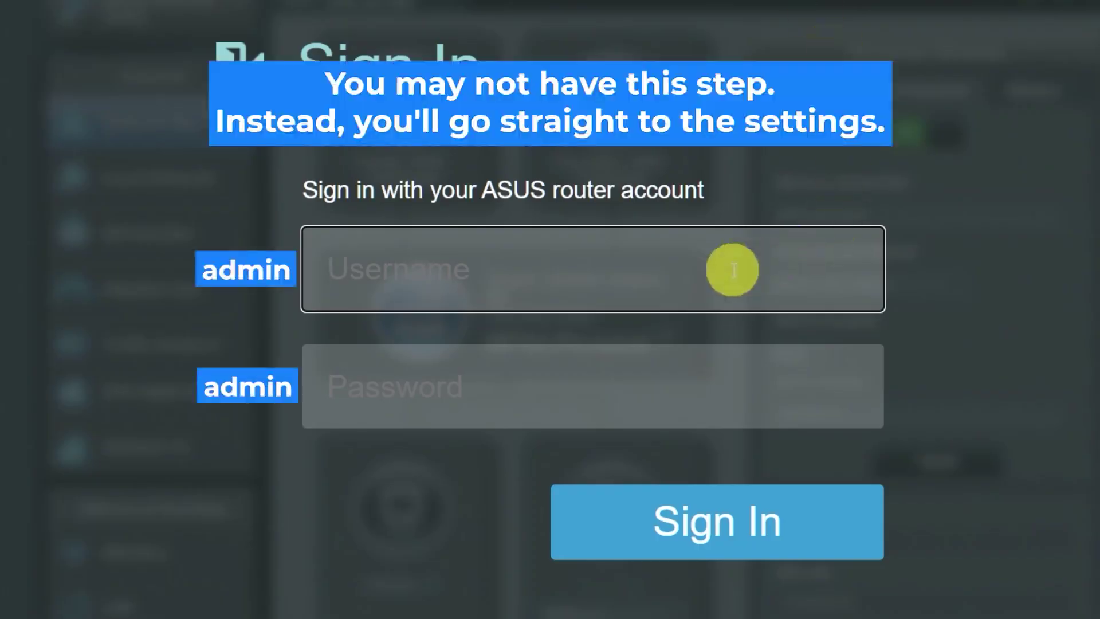
- Sign in with username 'admin' and the default admin password, retrying until accepted
{"action": "type", "text": "admin"}
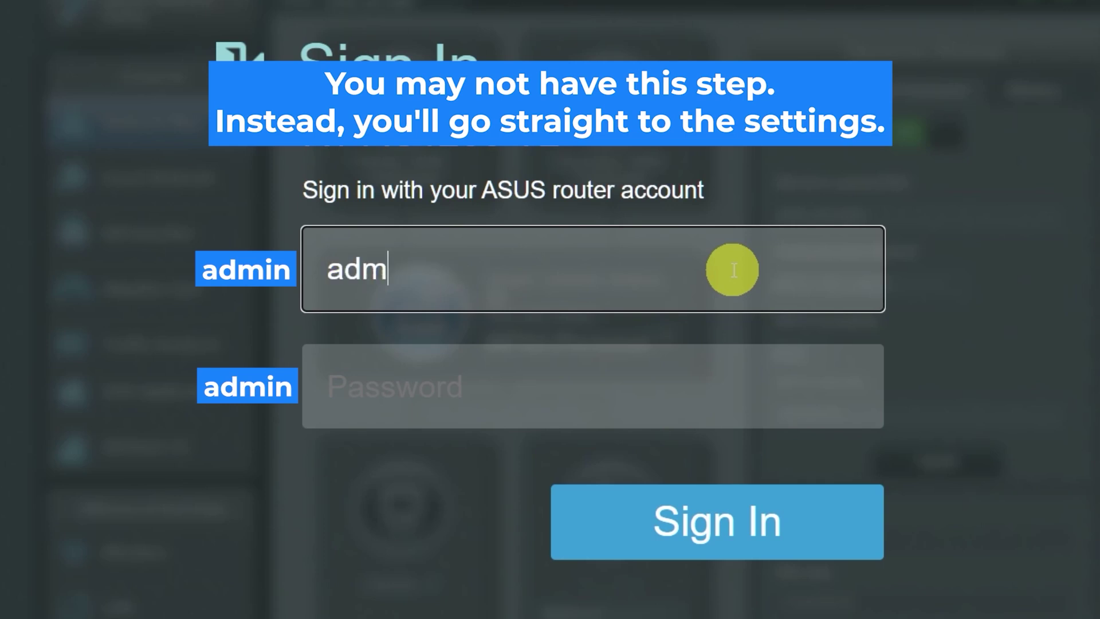
{"action": "left_click", "coordinate": [687, 391]}
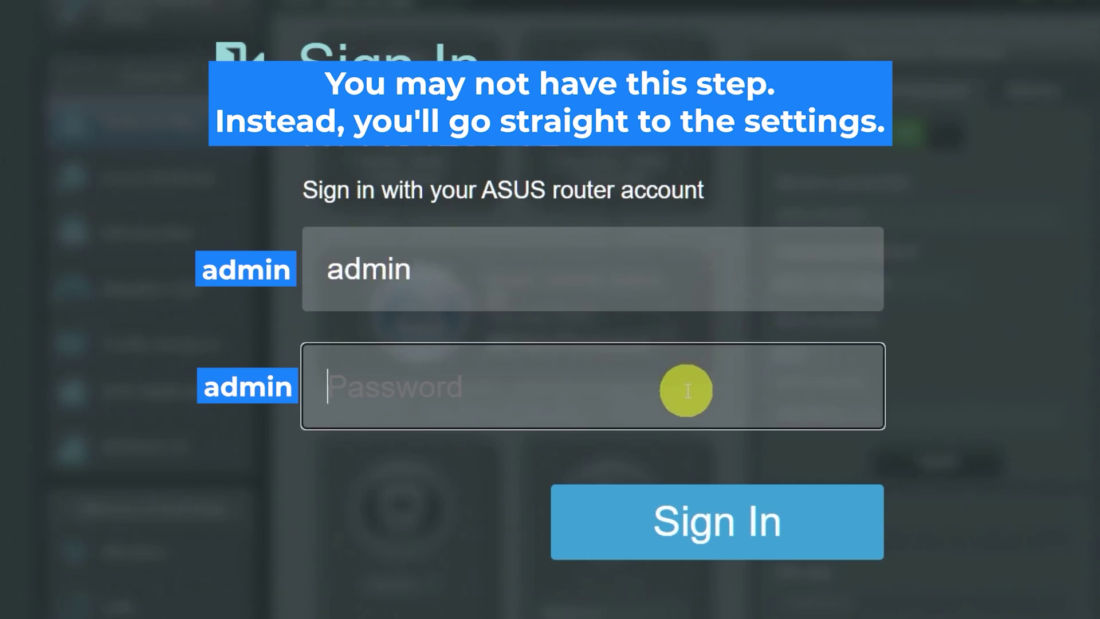
{"action": "type", "text": "admin"}
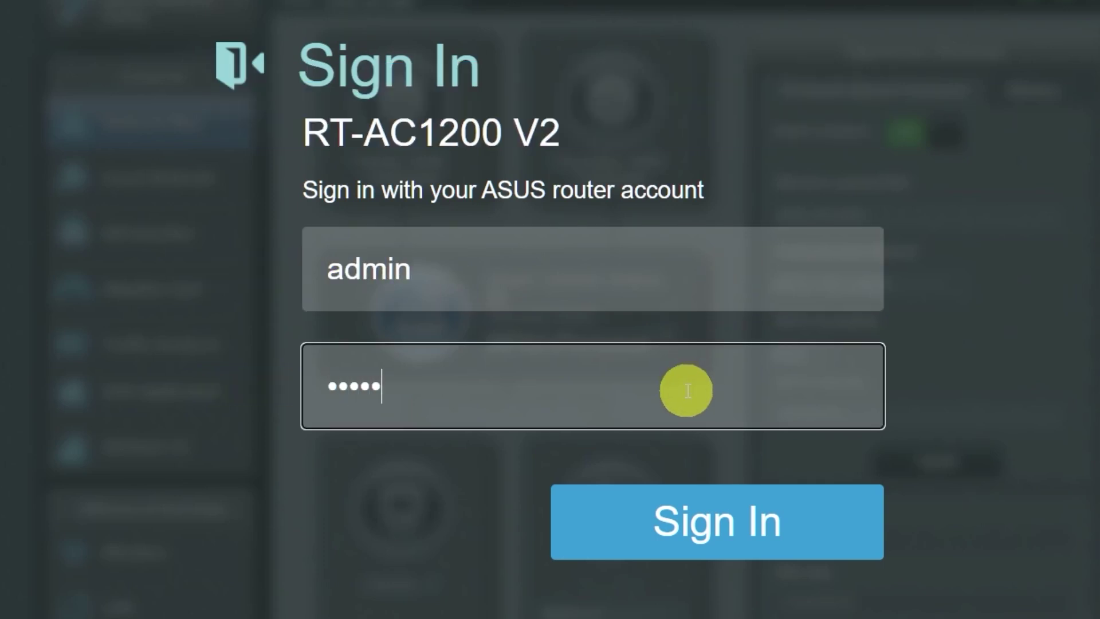
{"action": "left_click", "coordinate": [705, 521]}
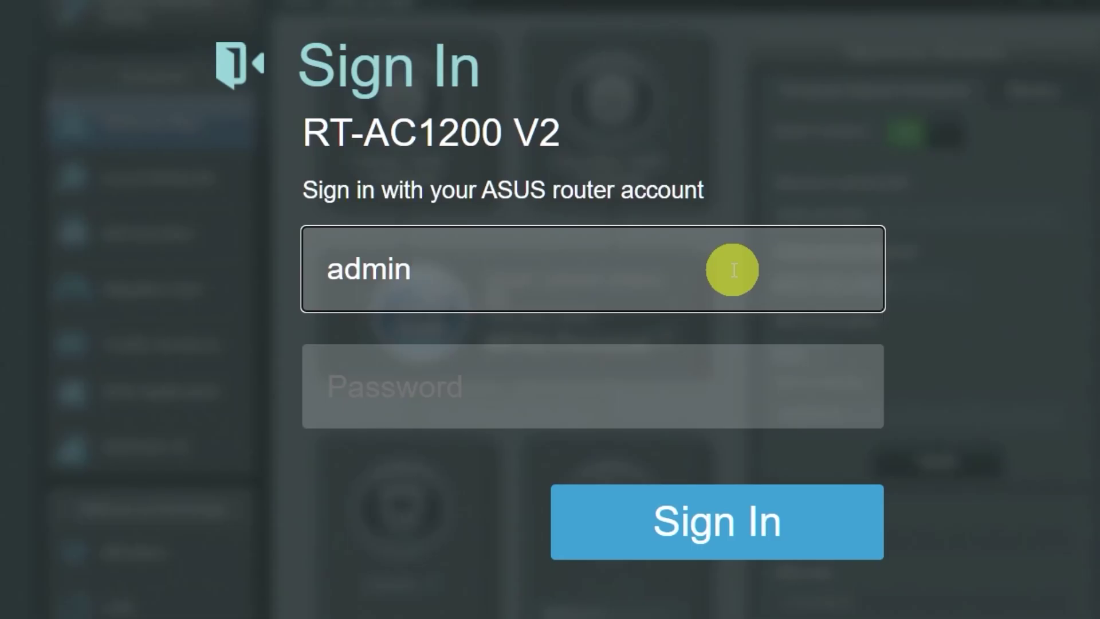
{"action": "left_click", "coordinate": [684, 388]}
{"action": "type", "text": "admin"}
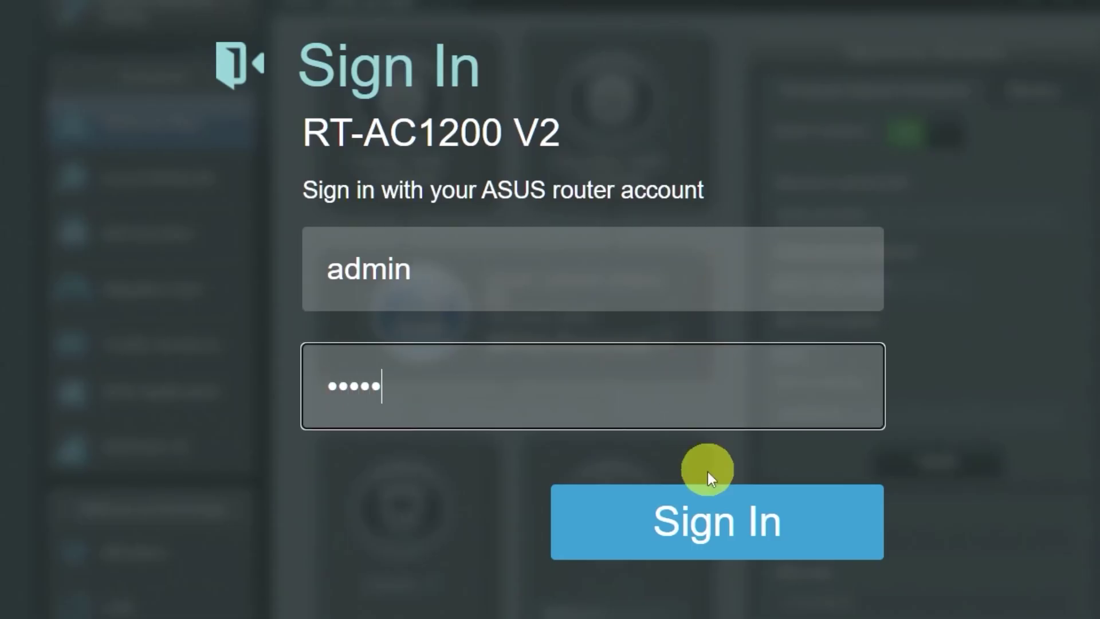
{"action": "left_click", "coordinate": [705, 516]}
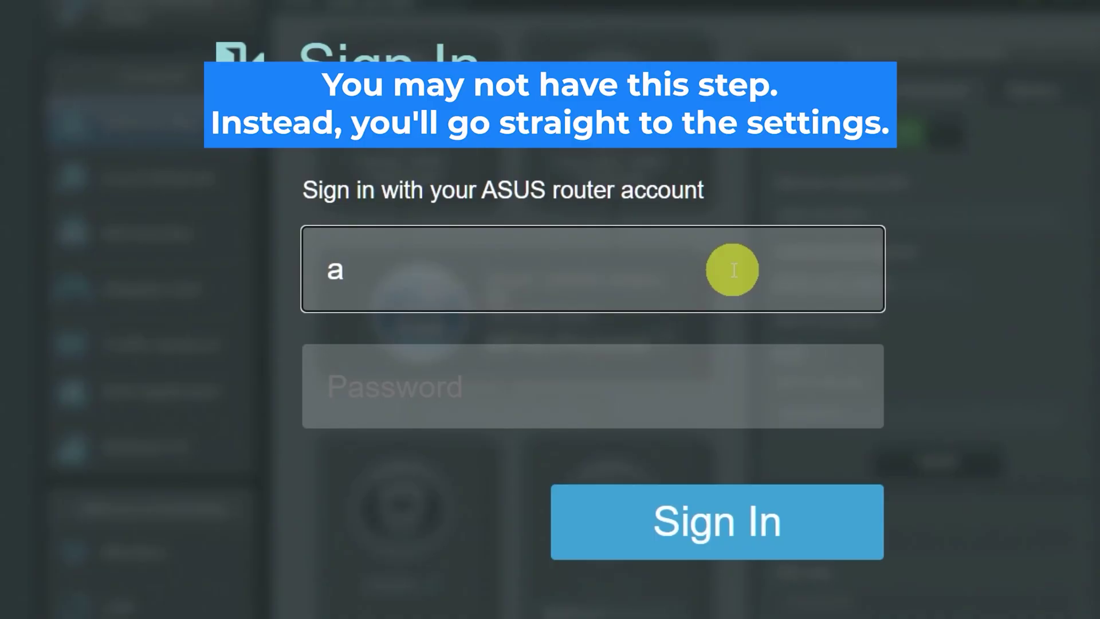
{"action": "type", "text": "dmin"}
{"action": "left_click", "coordinate": [688, 391]}
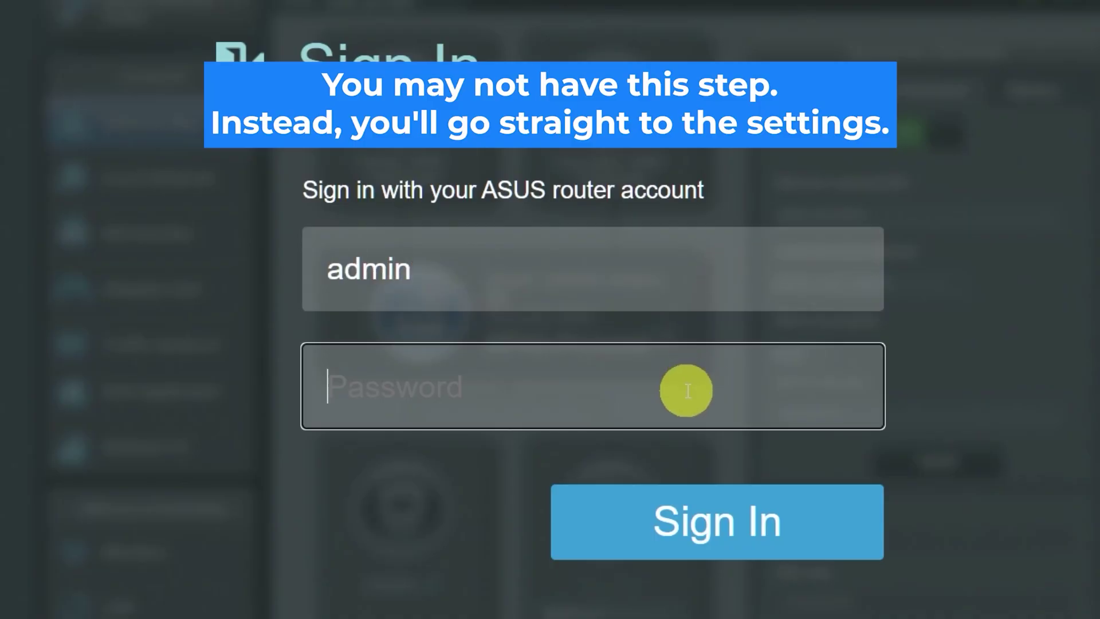
{"action": "type", "text": "admin"}
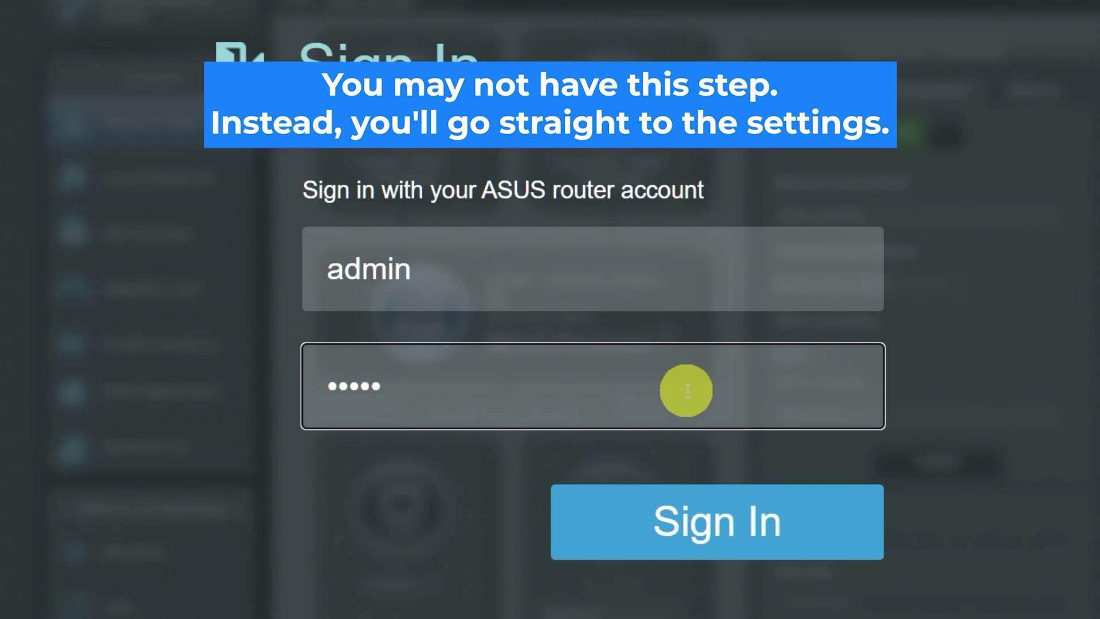
{"action": "left_click", "coordinate": [699, 521]}
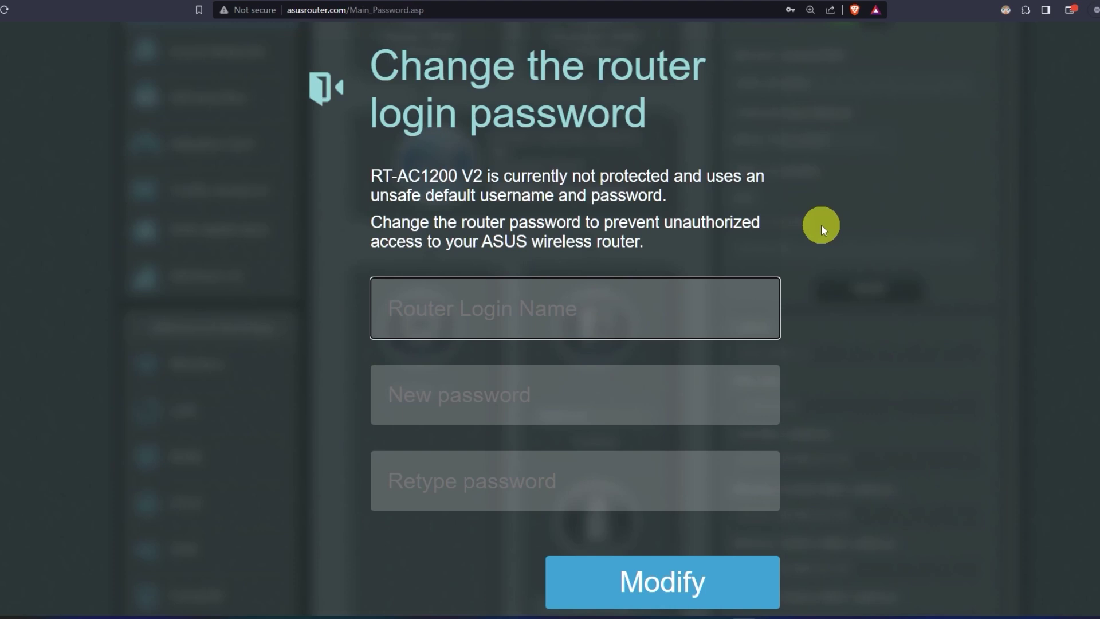
- Set the router login name to 'asus' with a new password, confirmed, and submit
{"action": "type", "text": "asus"}
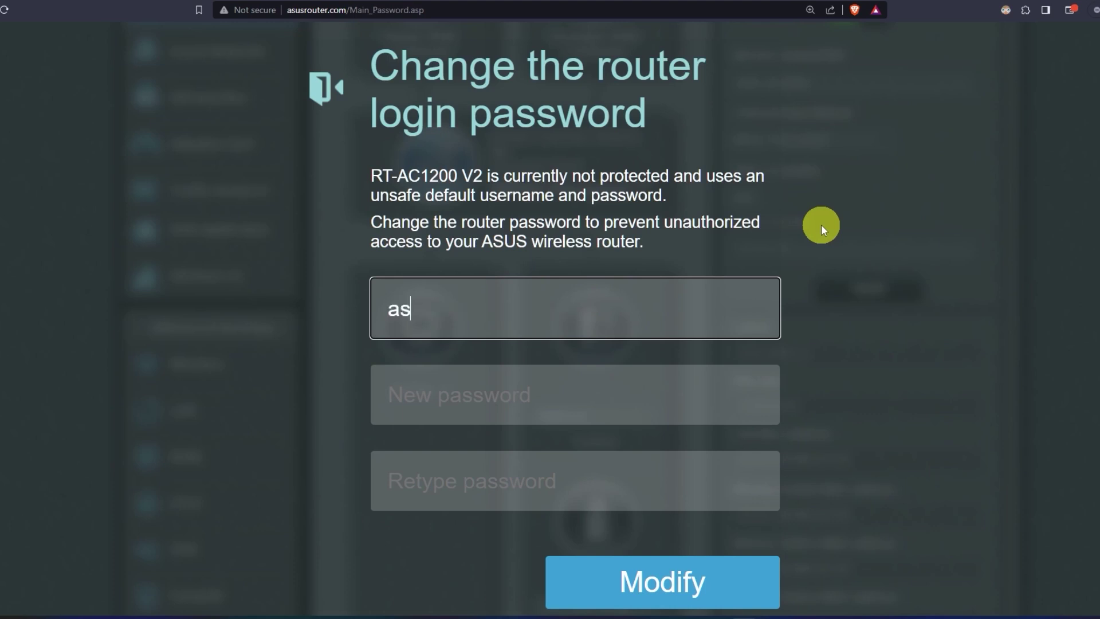
{"action": "left_click", "coordinate": [598, 393]}
{"action": "type", "text": "•••••••••••"}
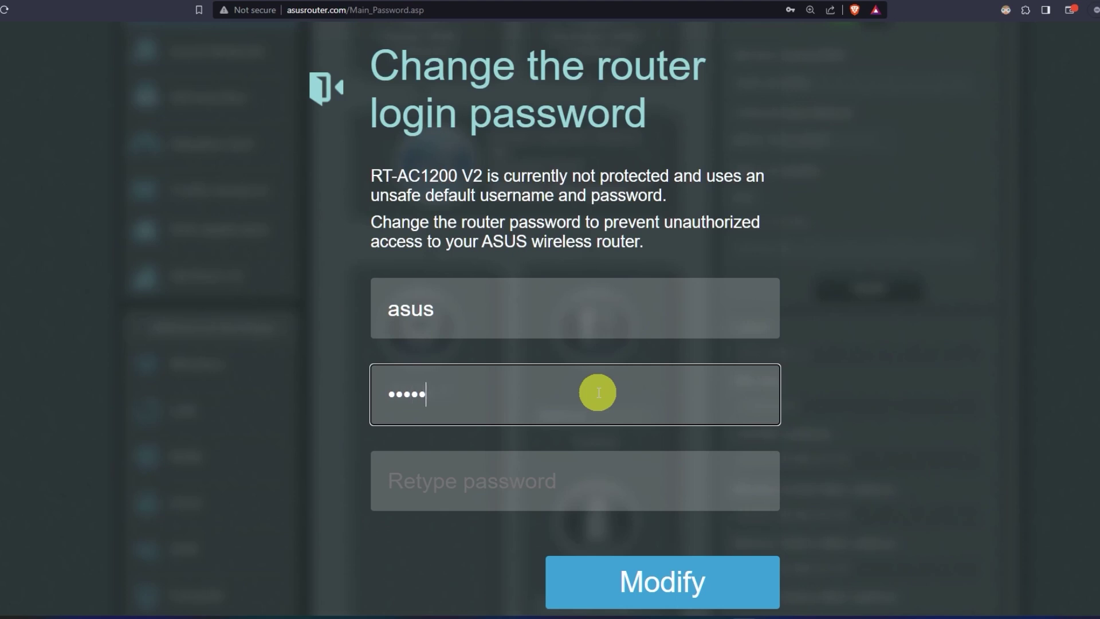
{"action": "left_click", "coordinate": [593, 486]}
{"action": "type", "text": "••••"}
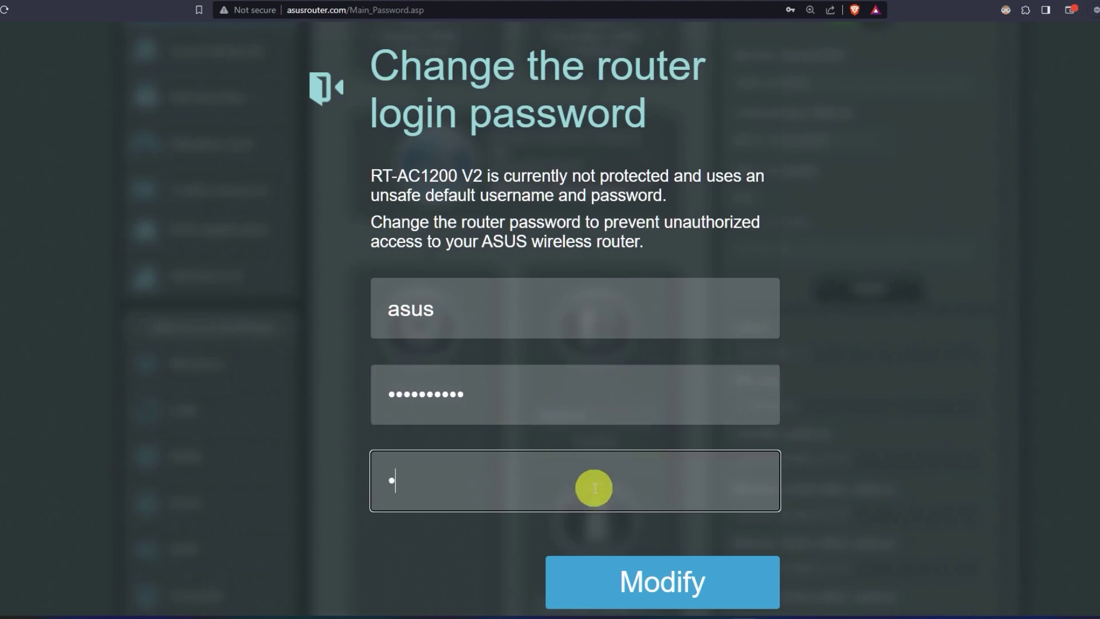
{"action": "type", "text": "•••••••"}
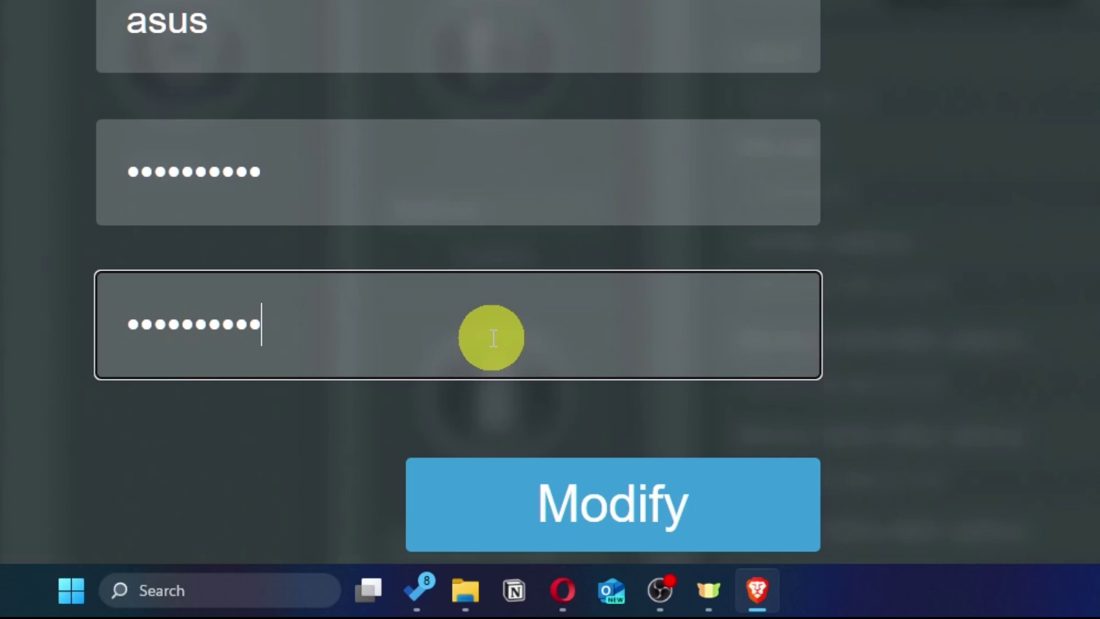
{"action": "left_click", "coordinate": [704, 517]}
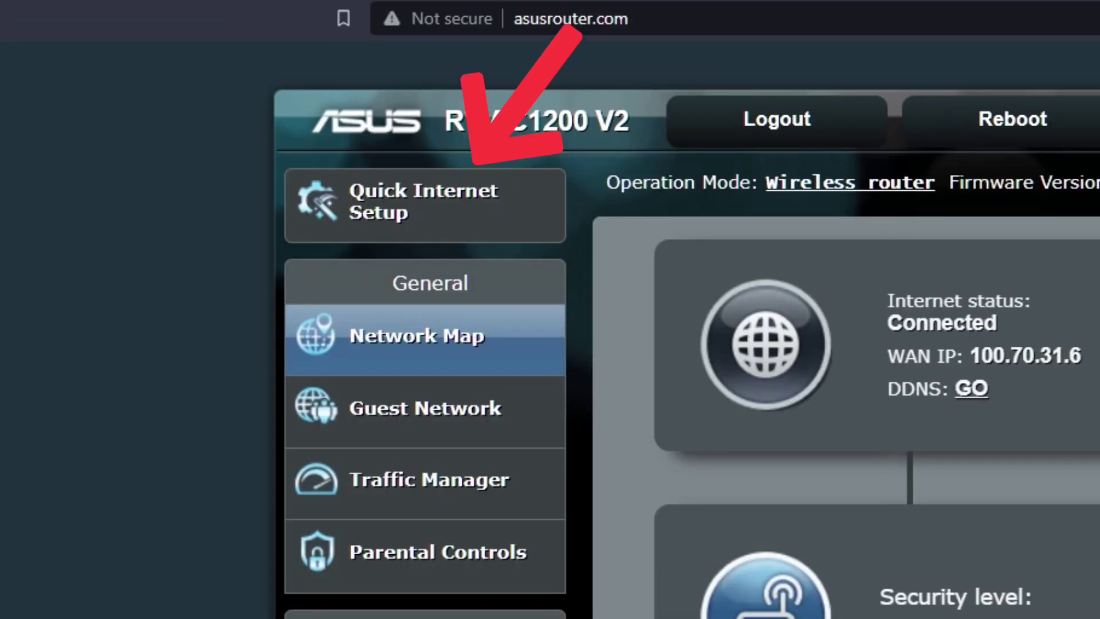
- Launch Quick Internet Setup from the Network Map sidebar
{"action": "left_click", "coordinate": [504, 241]}
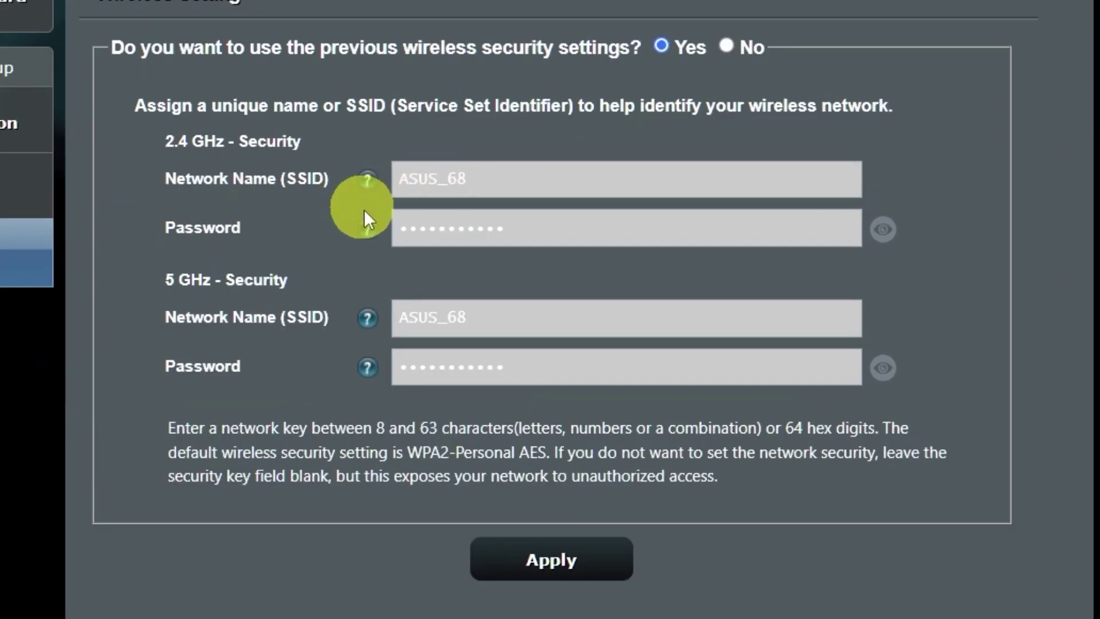
- Replace the 2.4 GHz Wi-Fi password with a new one, apply, and accept the weak-password warning
{"action": "left_click", "coordinate": [890, 370]}
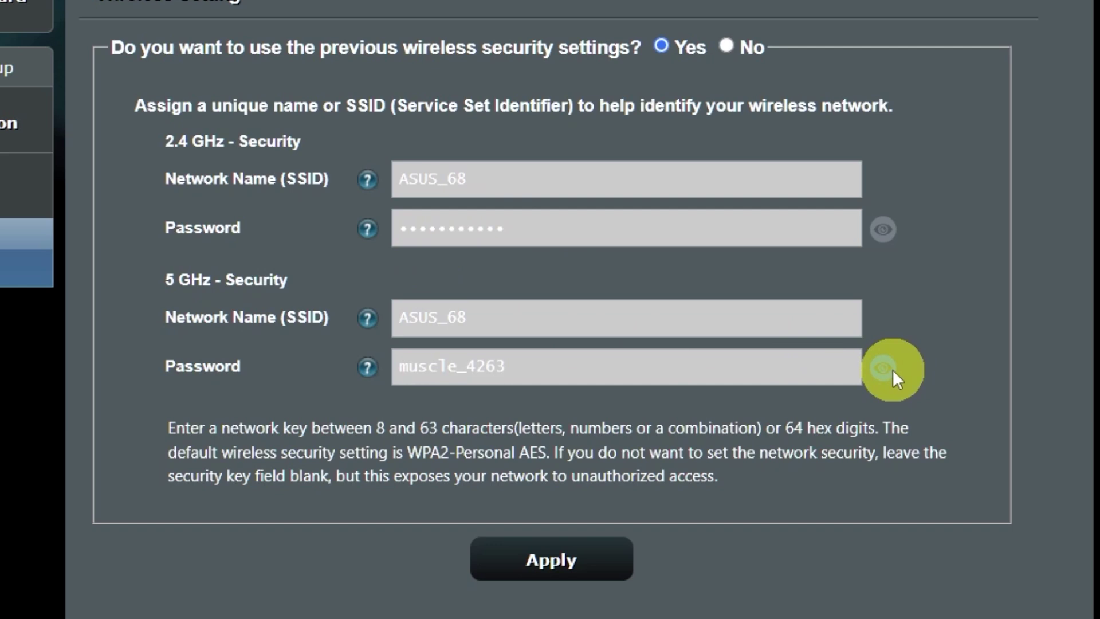
{"action": "left_click", "coordinate": [880, 235]}
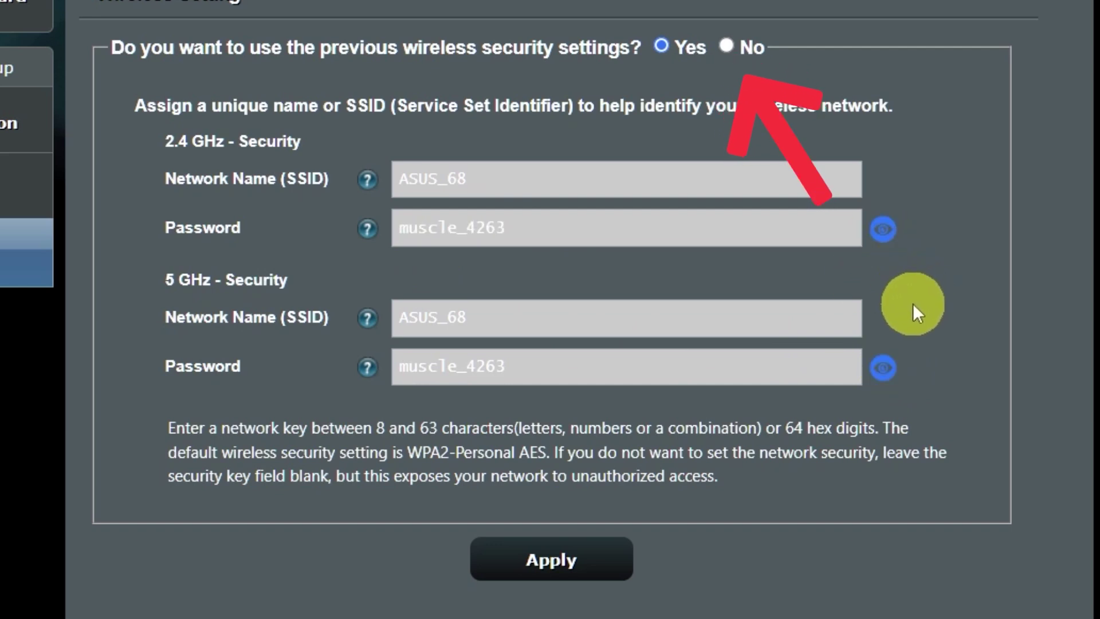
{"action": "left_click", "coordinate": [728, 47]}
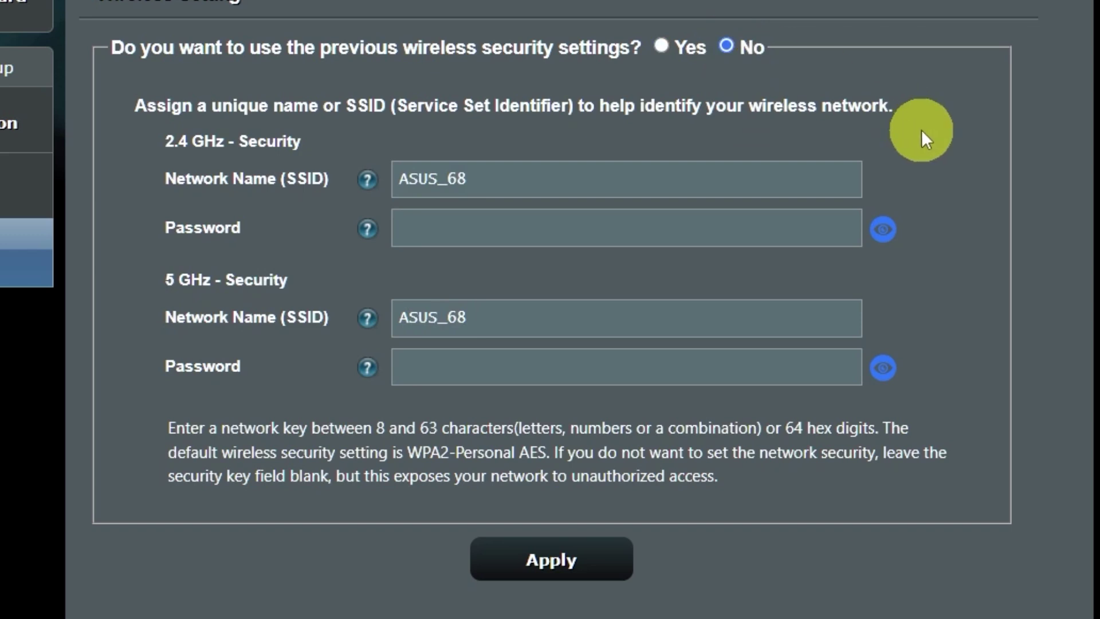
{"action": "left_click", "coordinate": [656, 232]}
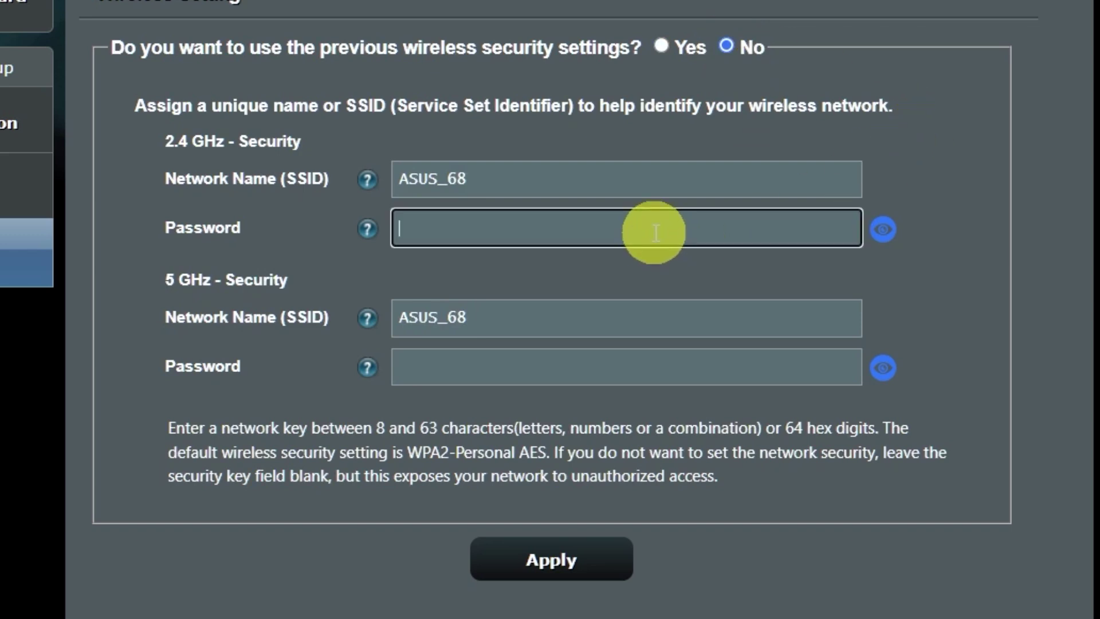
{"action": "type", "text": "123456789"}
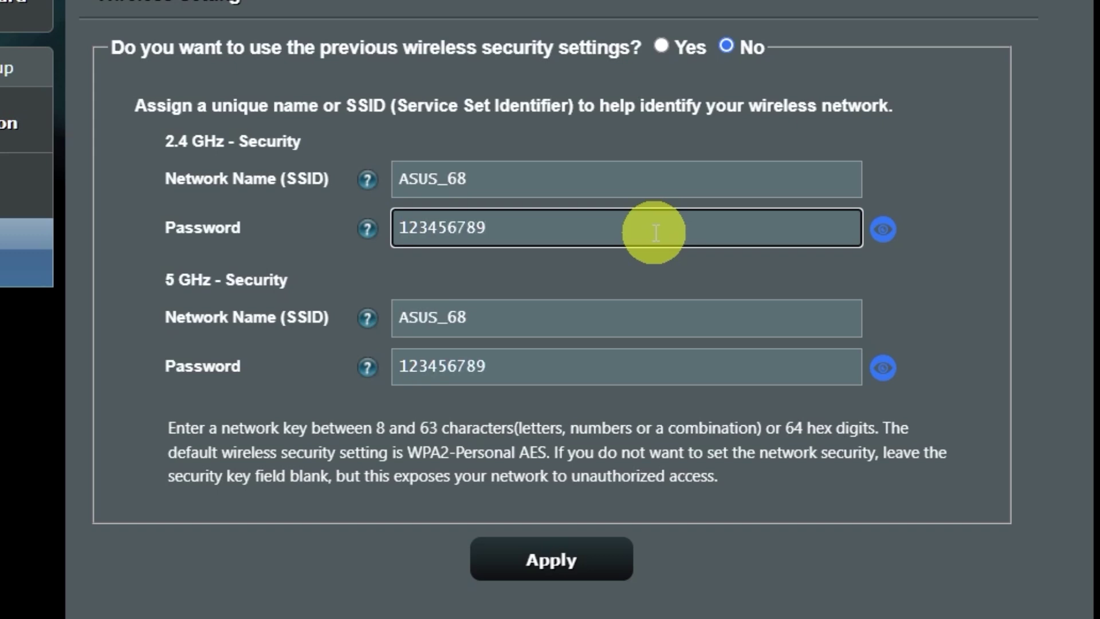
{"action": "left_click", "coordinate": [579, 561]}
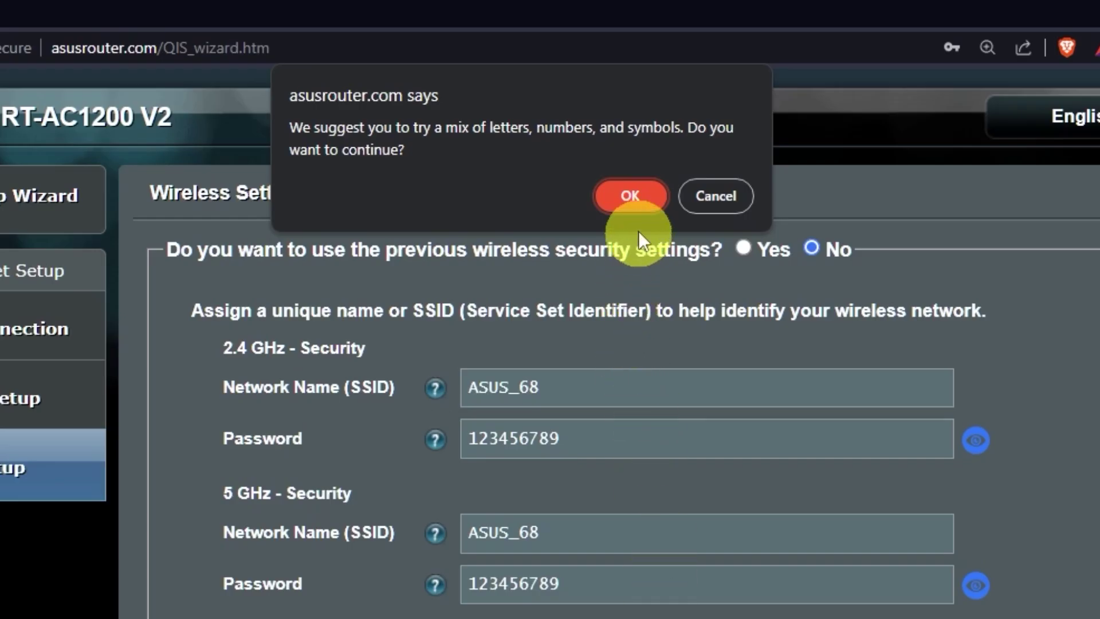
{"action": "left_click", "coordinate": [649, 198]}
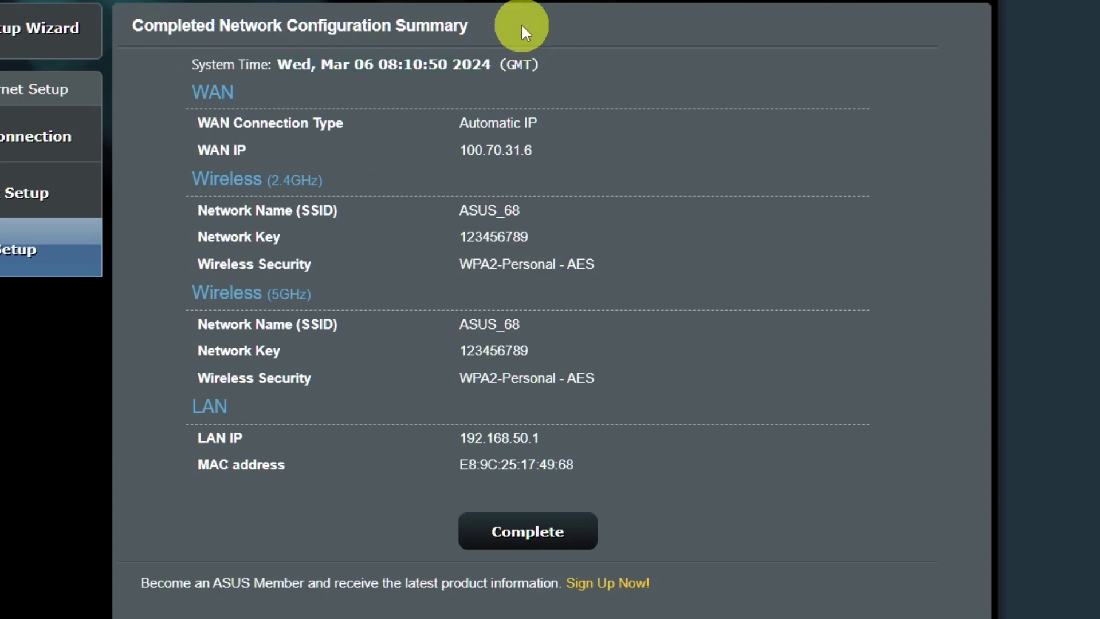
- Complete the wizard from the Network Configuration Summary for ASUS_68
{"action": "left_click", "coordinate": [545, 527]}
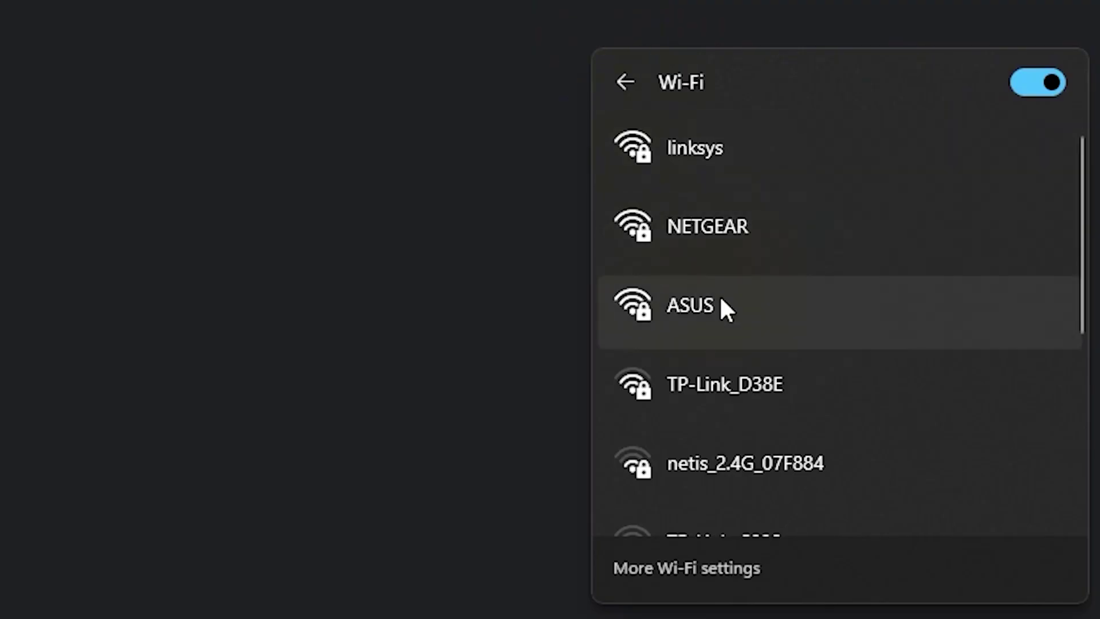
- Connect Windows to the ASUS Wi-Fi network by entering its new security key
{"action": "left_click", "coordinate": [721, 300]}
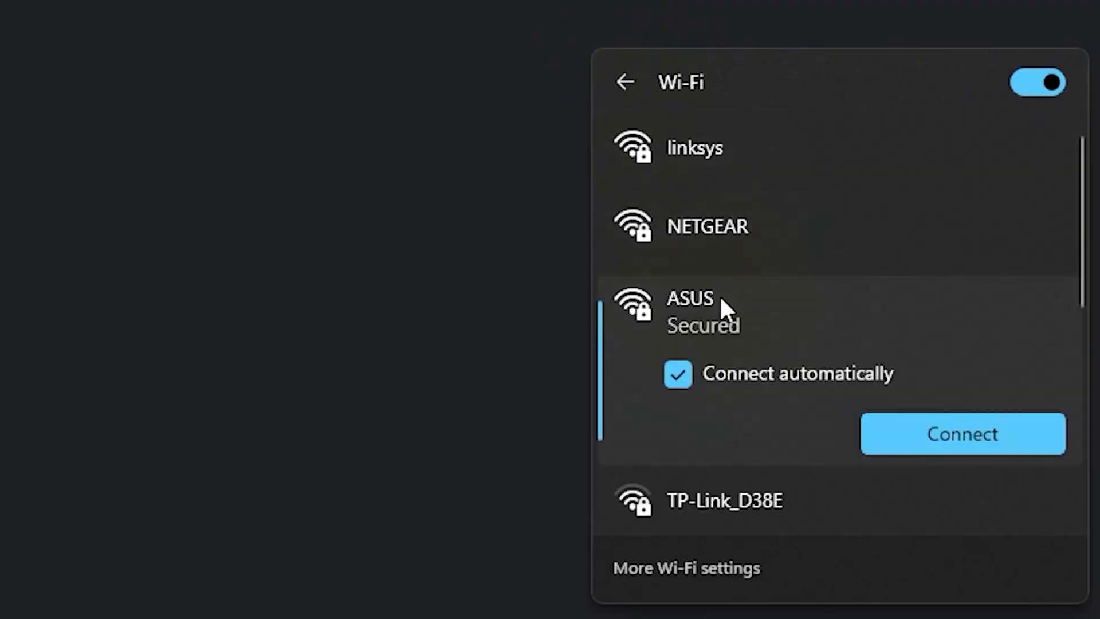
{"action": "left_click", "coordinate": [917, 430]}
{"action": "type", "text": "aaaaaaaaa"}
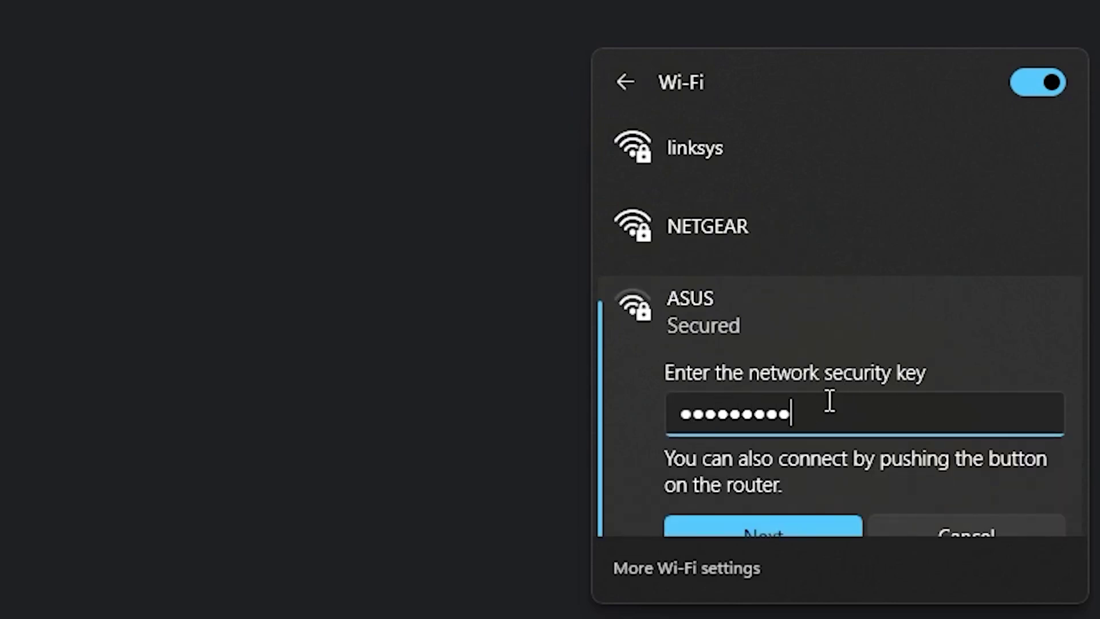
{"action": "left_click", "coordinate": [784, 524]}
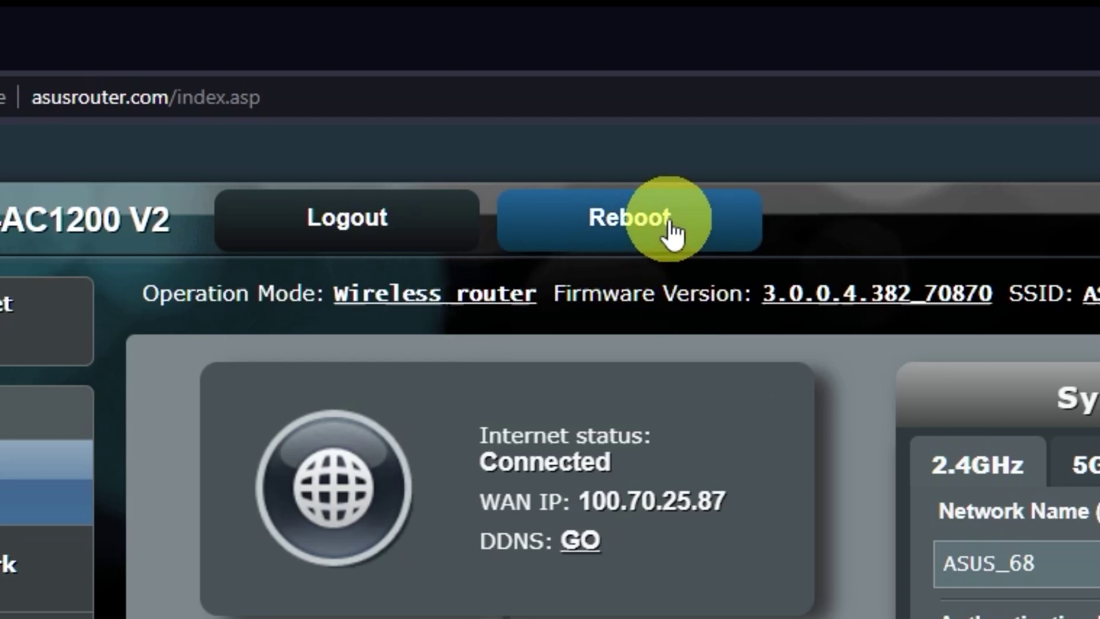
- Reboot the router and confirm the restart
{"action": "left_click", "coordinate": [669, 229]}
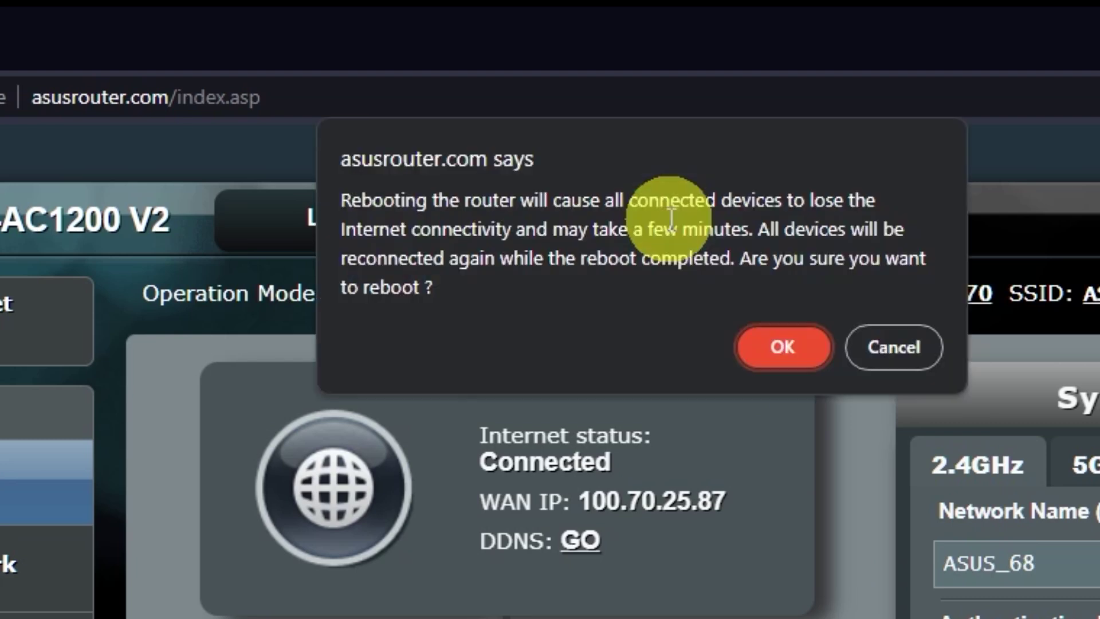
{"action": "left_click", "coordinate": [787, 351]}
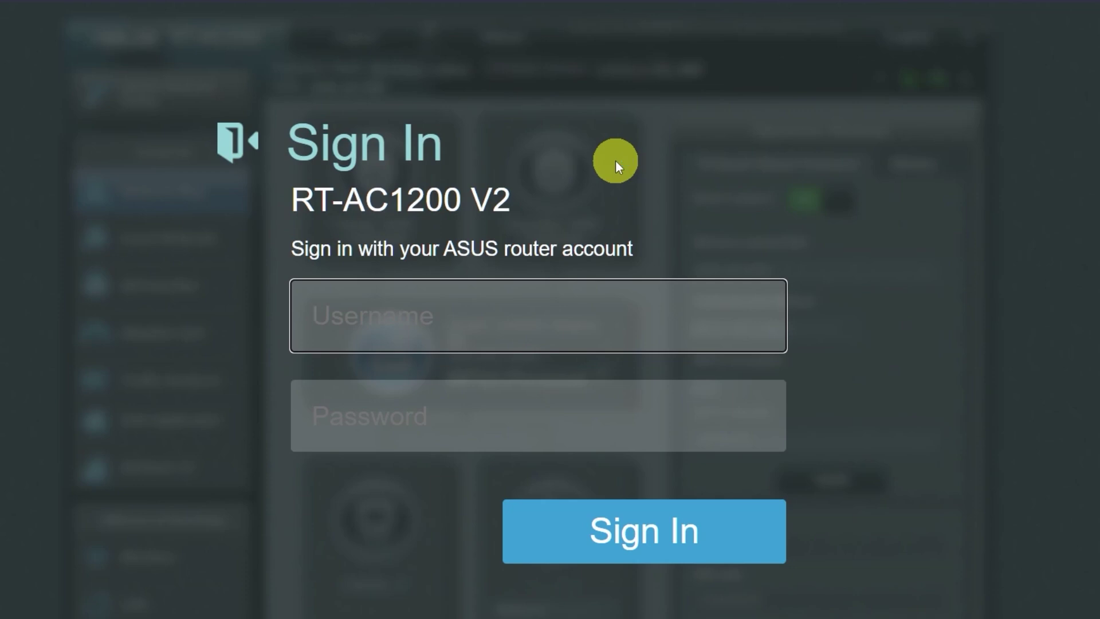
- Search 'gg' in a new Brave tab to test internet connectivity
{"action": "left_click", "coordinate": [292, 15]}
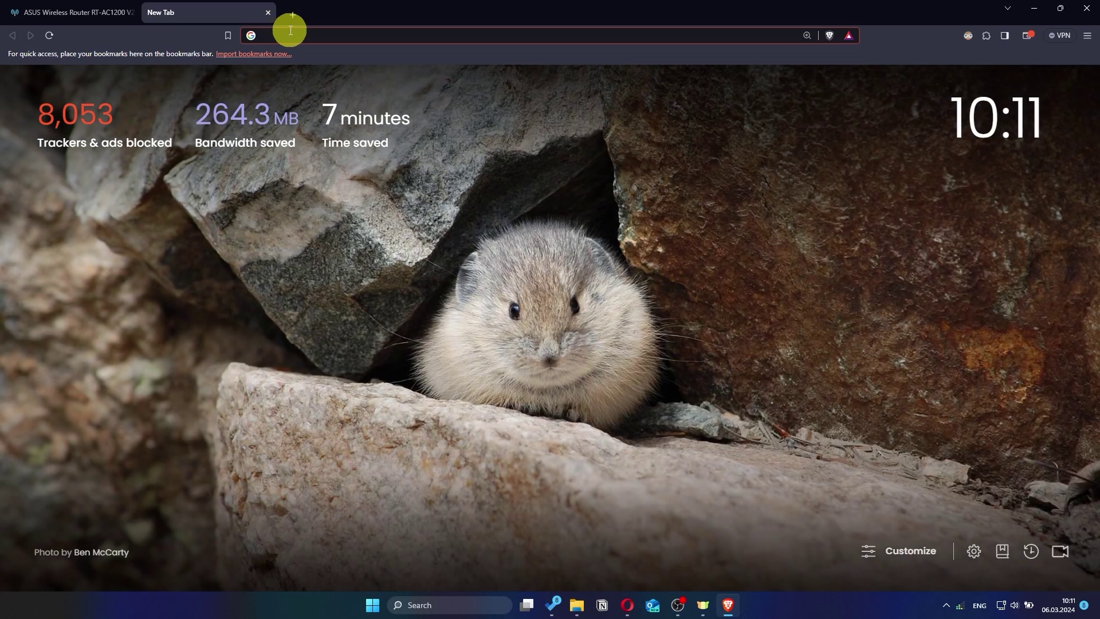
{"action": "type", "text": "gg"}
{"action": "key", "text": "Return"}
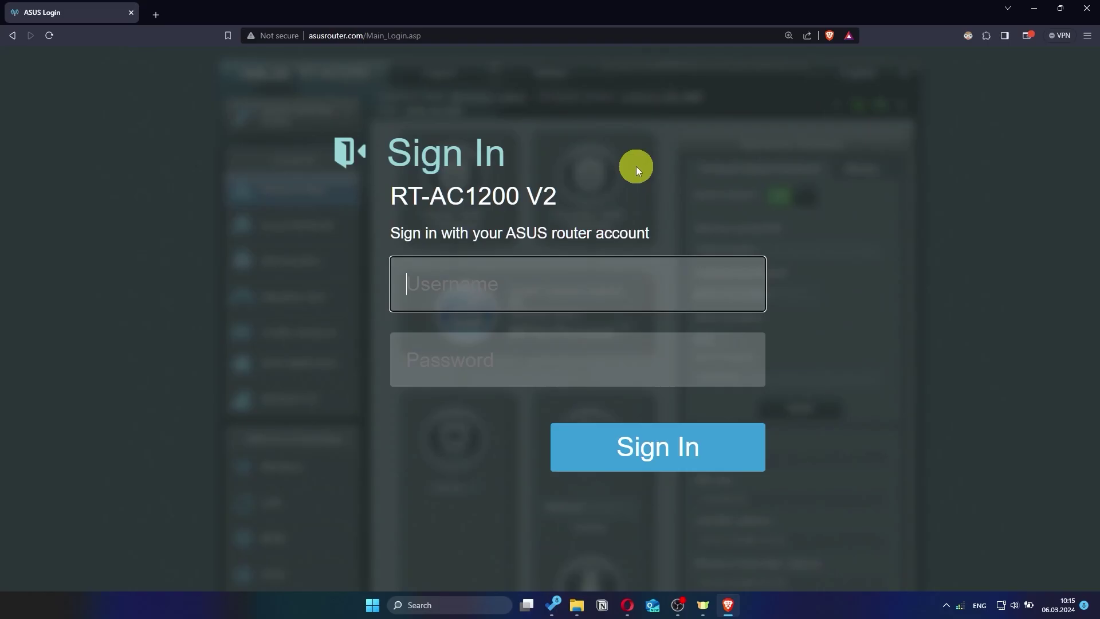
- Sign in with the new admin username and password to reach the Network Map dashboard
{"action": "type", "text": "asus"}
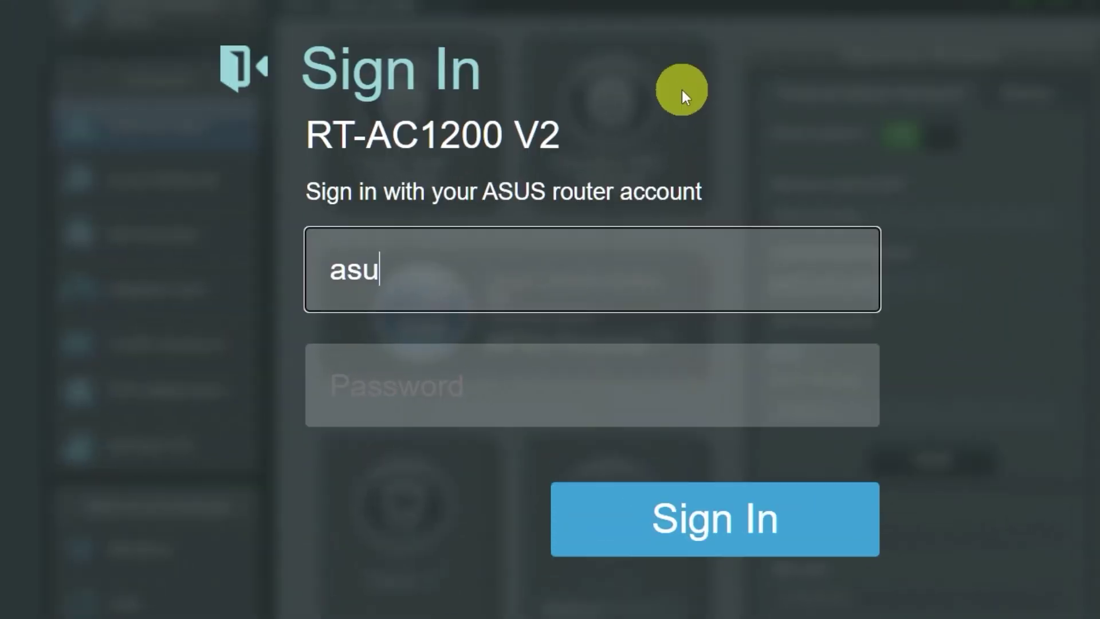
{"action": "left_click", "coordinate": [587, 388]}
{"action": "type", "text": "a"}
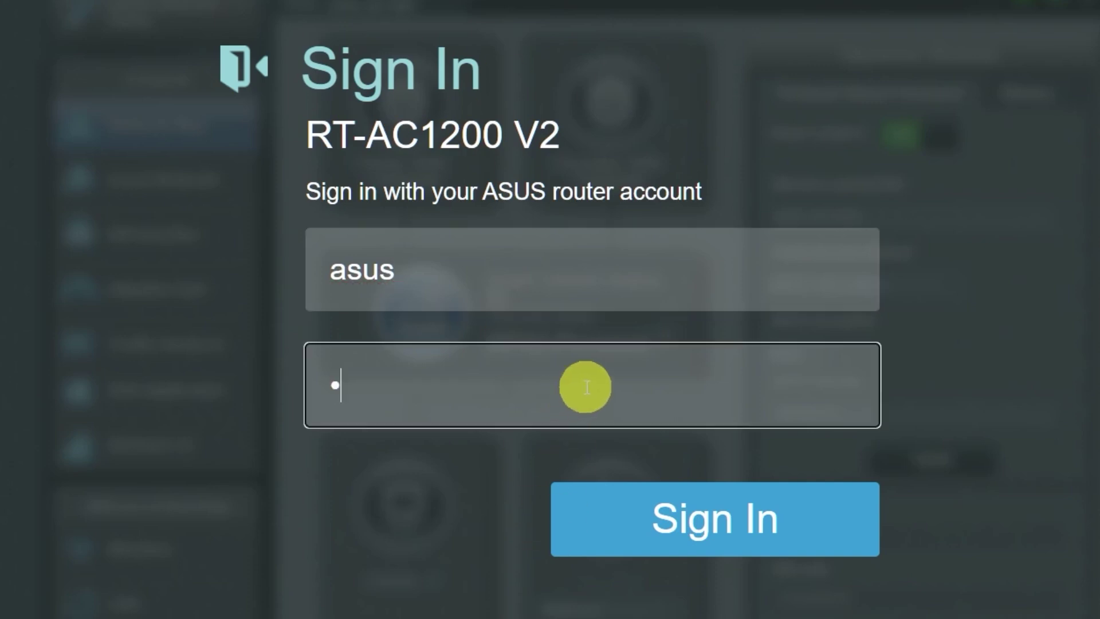
{"action": "type", "text": "**********"}
{"action": "left_click", "coordinate": [696, 523]}
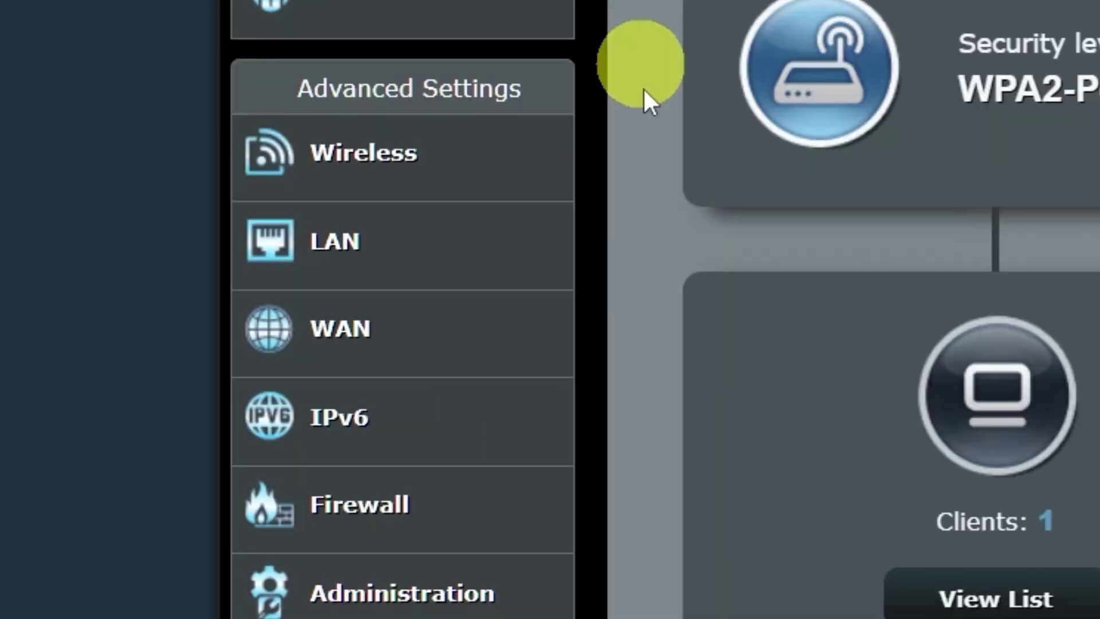
{"action": "left_click", "coordinate": [452, 338]}
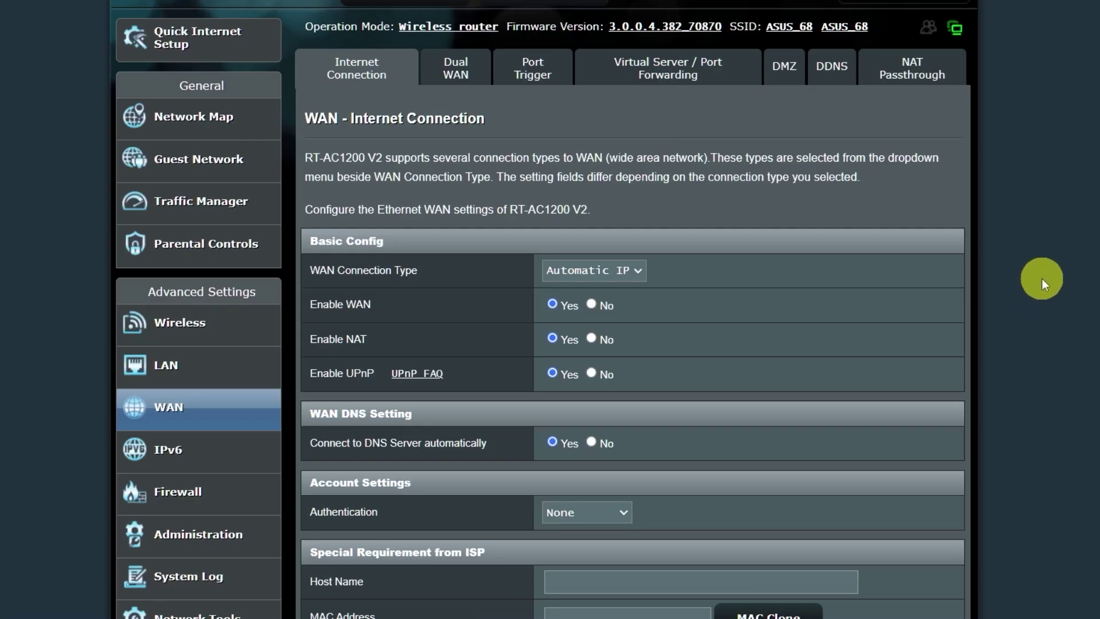
{"action": "scroll", "coordinate": [756, 222], "scroll_direction": "down", "scroll_amount": 1}
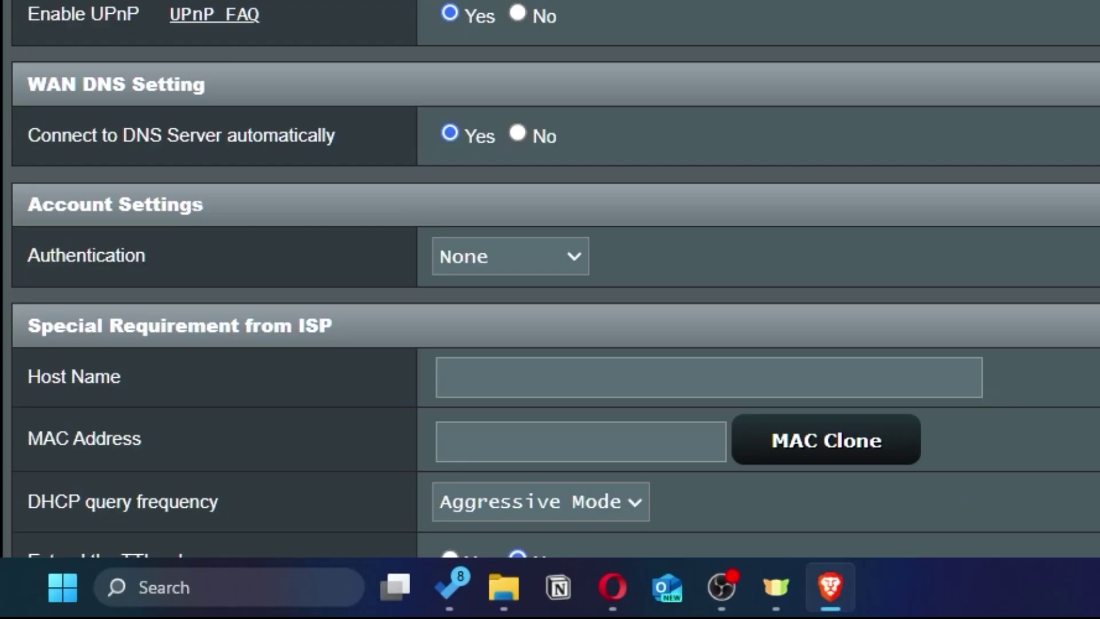
{"action": "scroll", "coordinate": [761, 215], "scroll_direction": "down", "scroll_amount": 3}
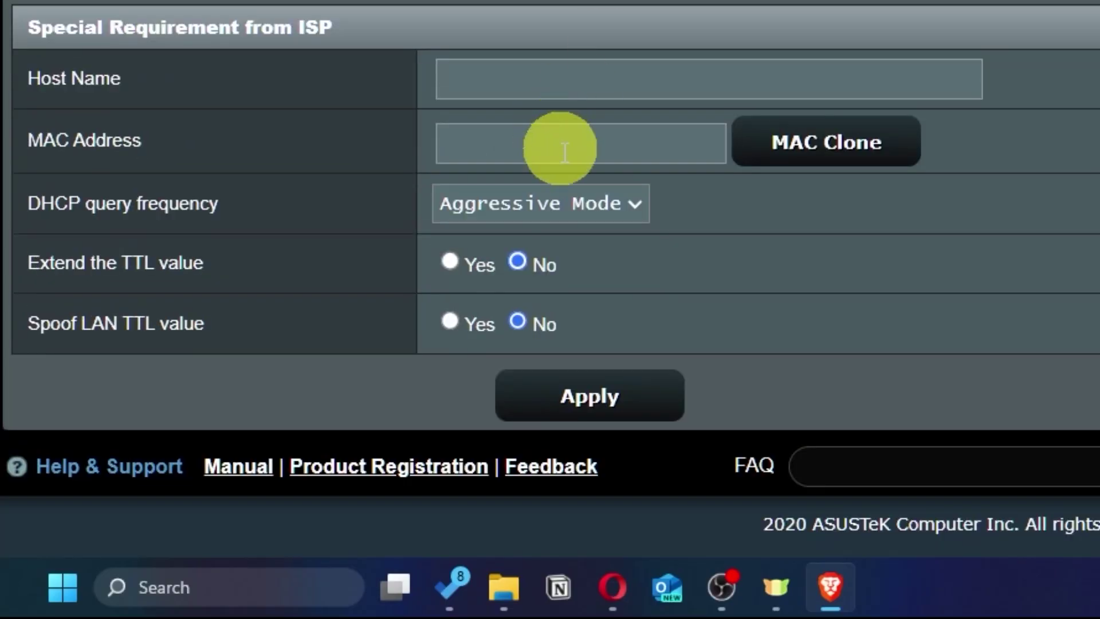
{"action": "left_click", "coordinate": [892, 160]}
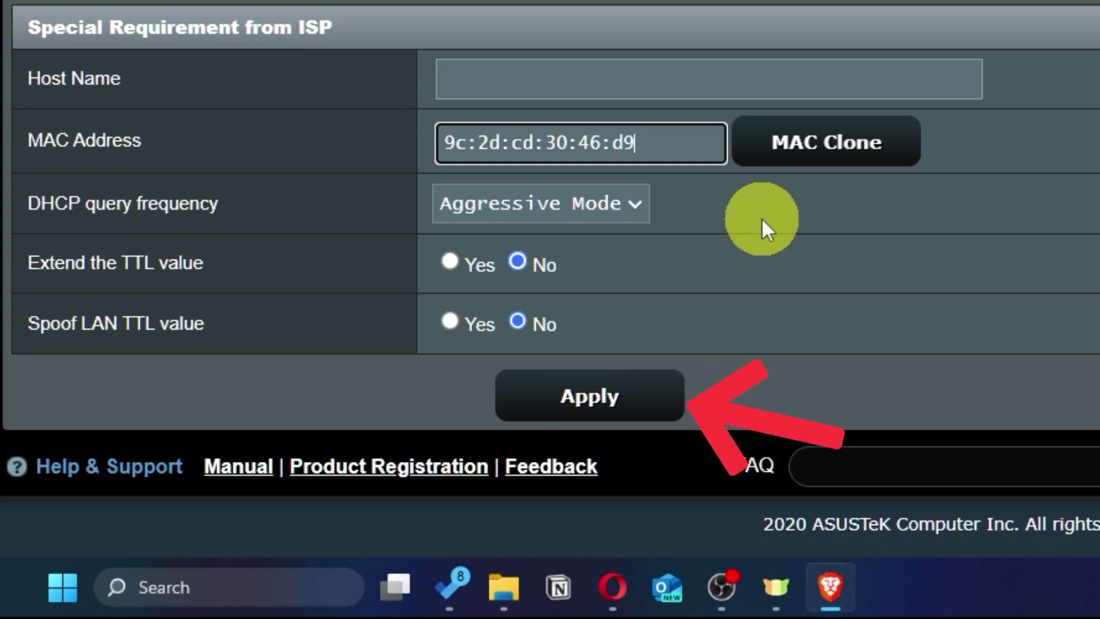
{"action": "left_click", "coordinate": [635, 408]}
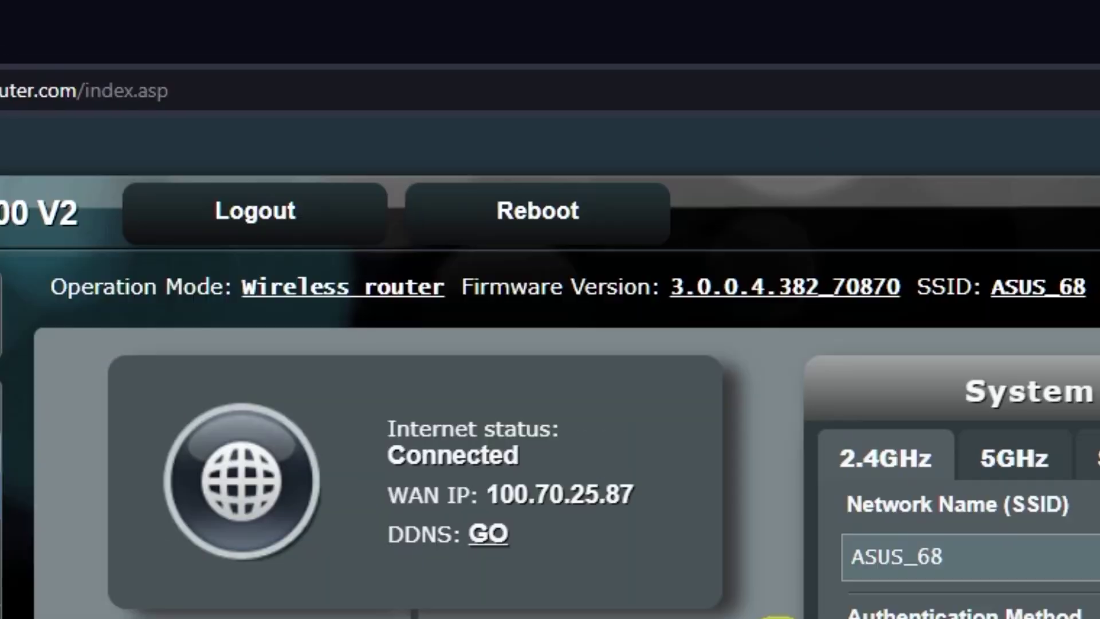
- Reboot the router and confirm the restart so the cloned MAC takes effect
{"action": "left_click", "coordinate": [576, 213]}
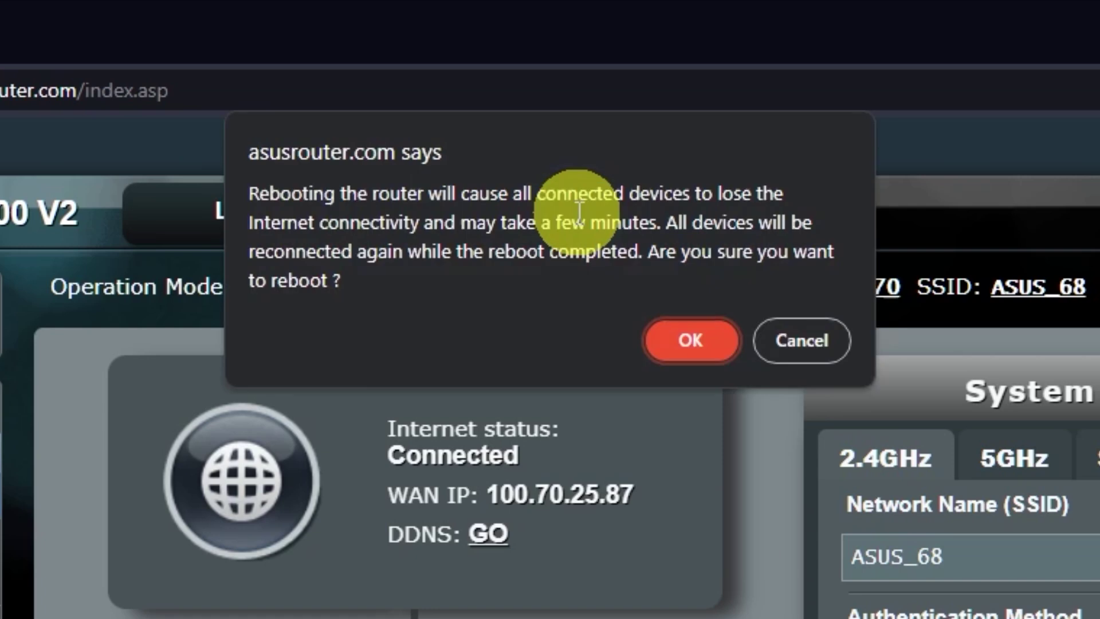
{"action": "left_click", "coordinate": [692, 341]}
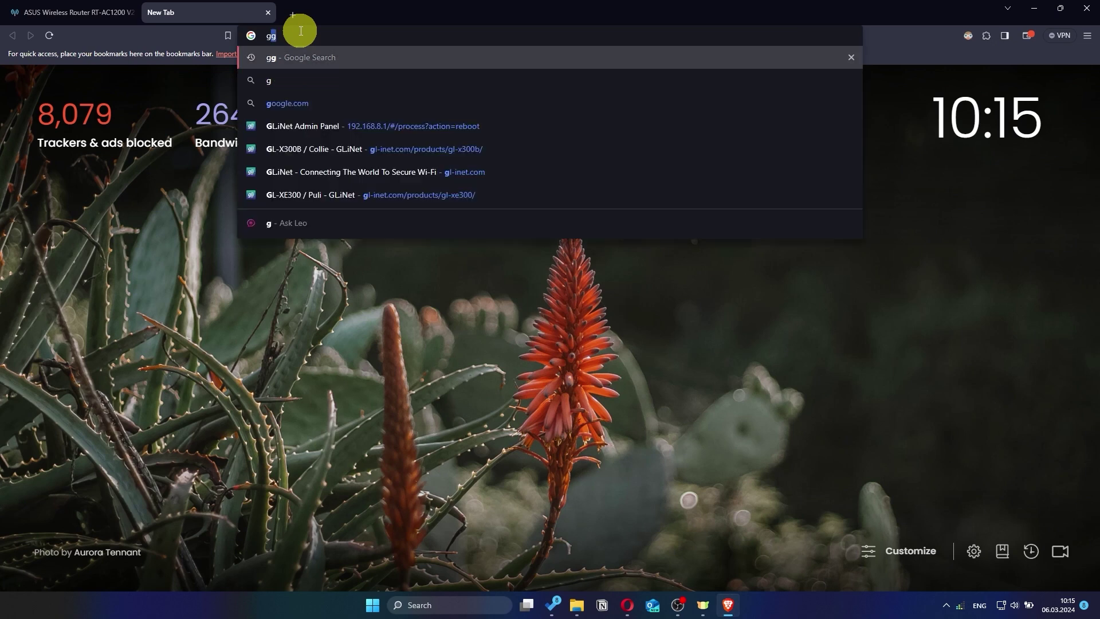
- Search Google for 'gg' in the new tab to verify internet access
{"action": "key", "text": "Return"}
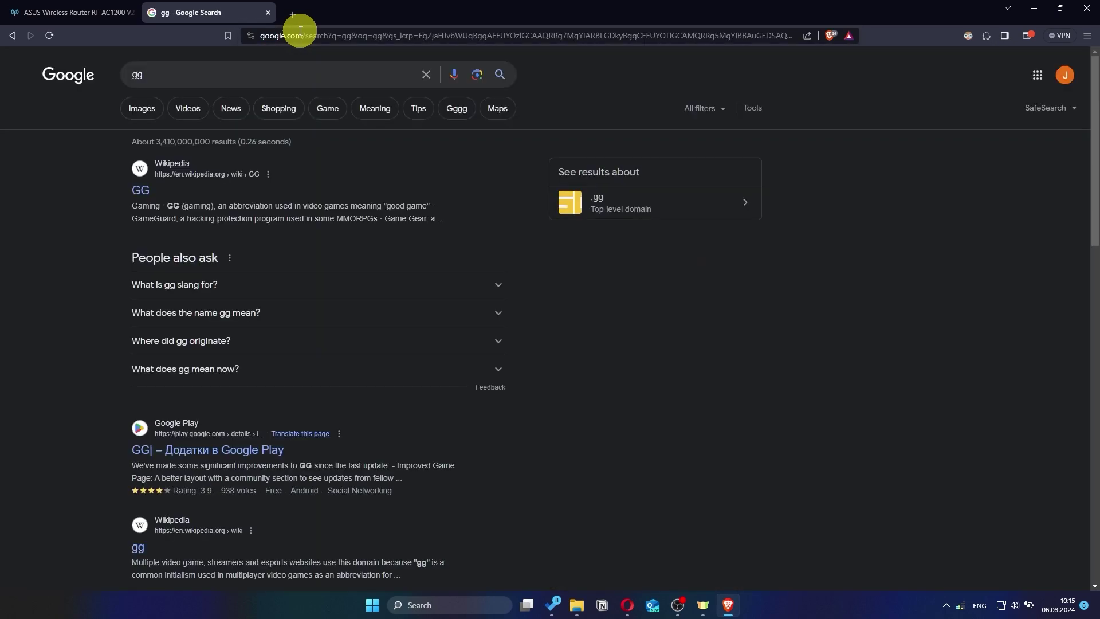